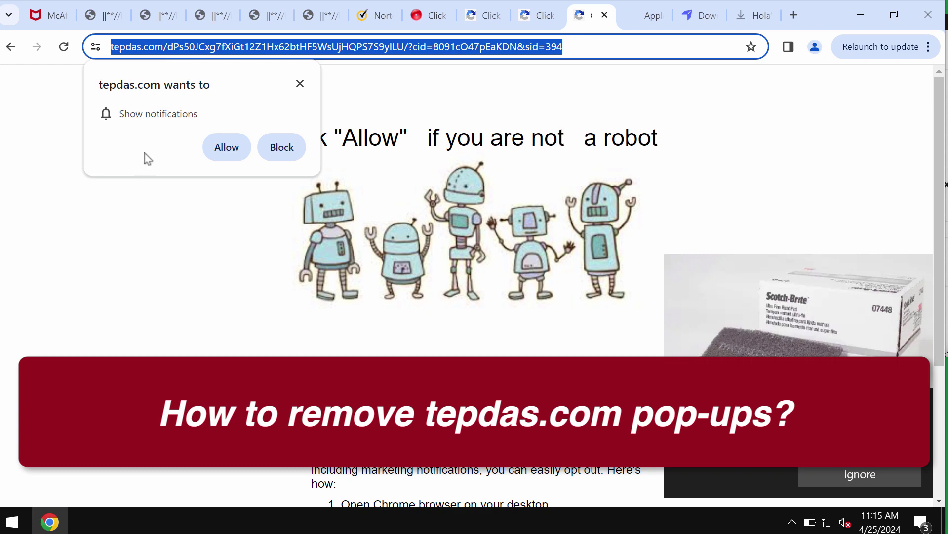
Allow tepdas.com to send notifications from its permission prompt.
click(226, 147)
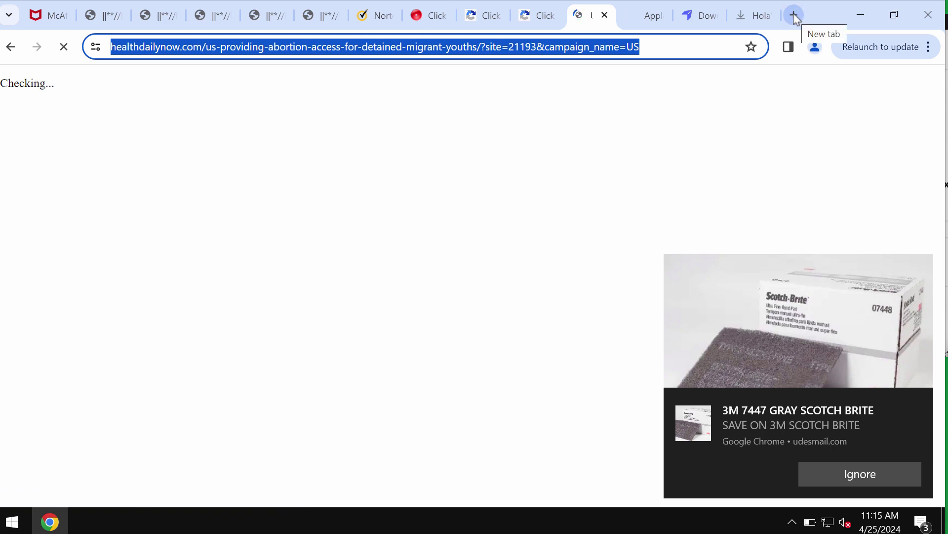
Add a new blank tab, close the US article tab and switch to the blank tab.
click(794, 16)
click(552, 15)
click(565, 16)
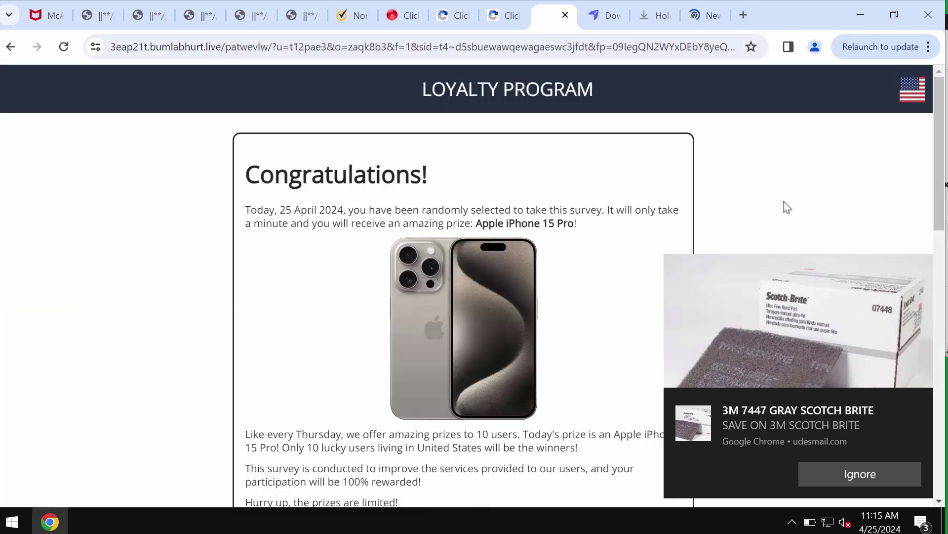
click(764, 18)
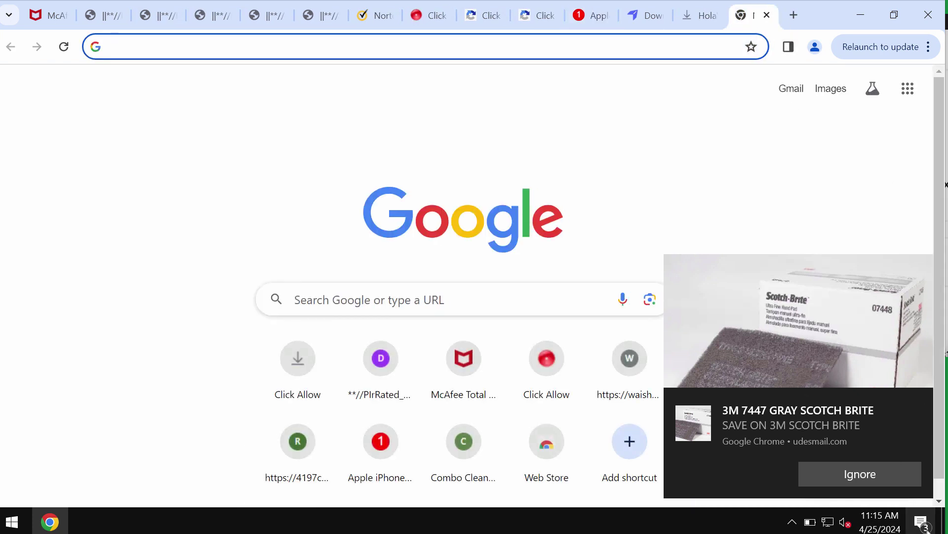
Dismiss the Scotch Brite ad notification and Action Center, then bring up Chrome's main menu.
click(922, 522)
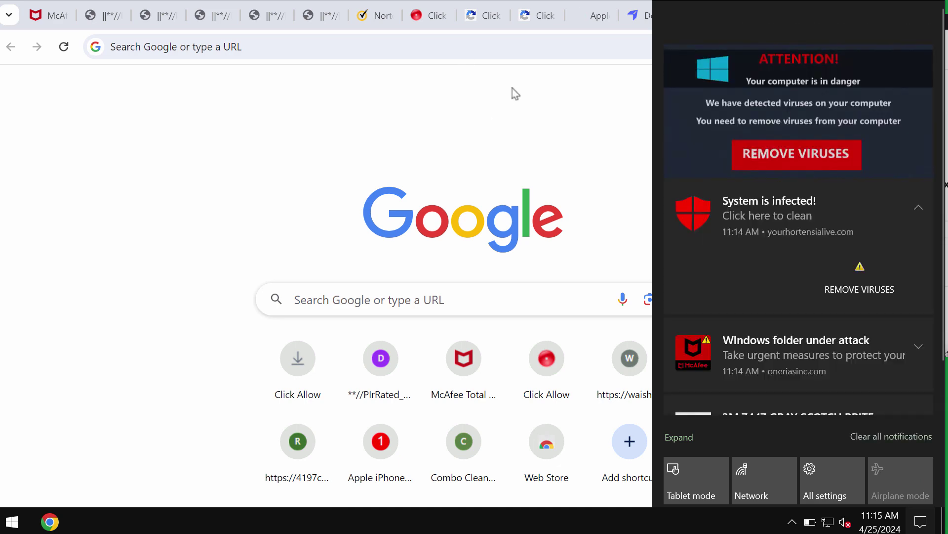
click(517, 96)
click(886, 53)
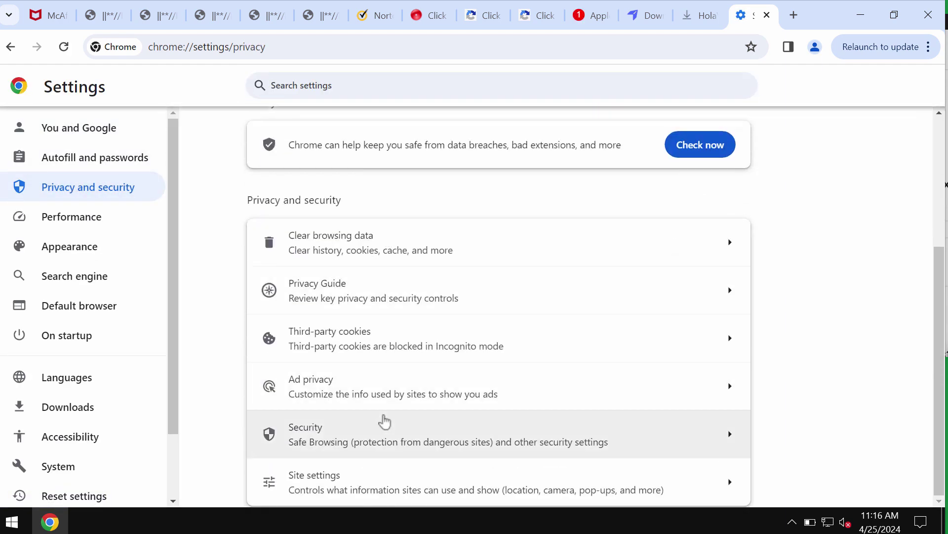
Go from Site settings to the Notifications permission page listing allowed sites.
click(374, 479)
scroll(419, 362, down, 2)
scroll(415, 371, down, 2)
click(425, 407)
scroll(474, 396, down, 2)
scroll(519, 356, down, 3)
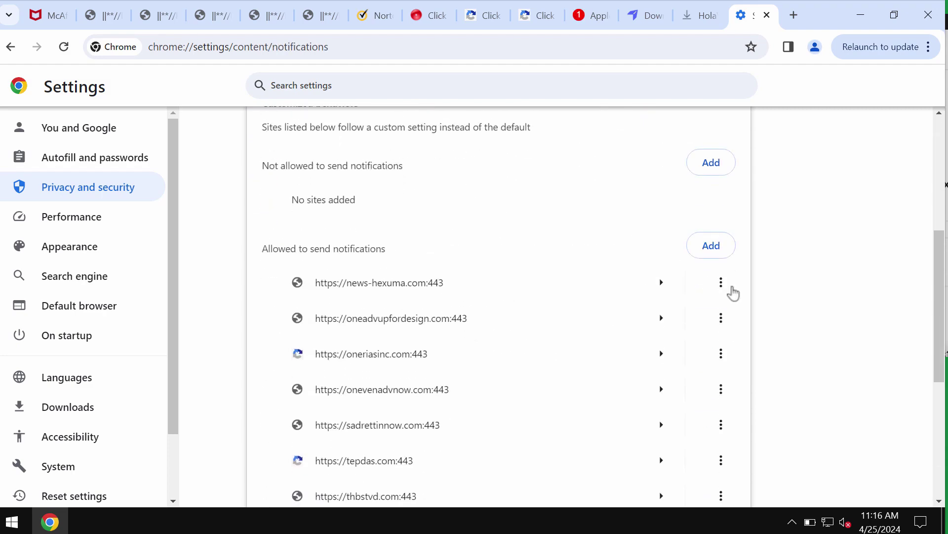
scroll(648, 406, down, 1)
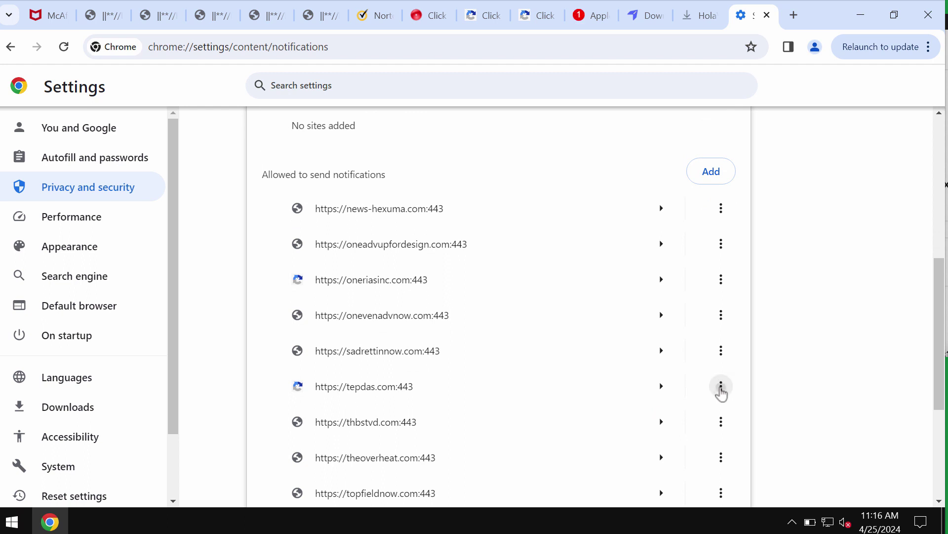
Remove tepdas.com, theoverheat.com and sadrettinnow.com from allowed notification sites.
click(720, 386)
click(699, 445)
click(722, 421)
click(689, 483)
click(720, 350)
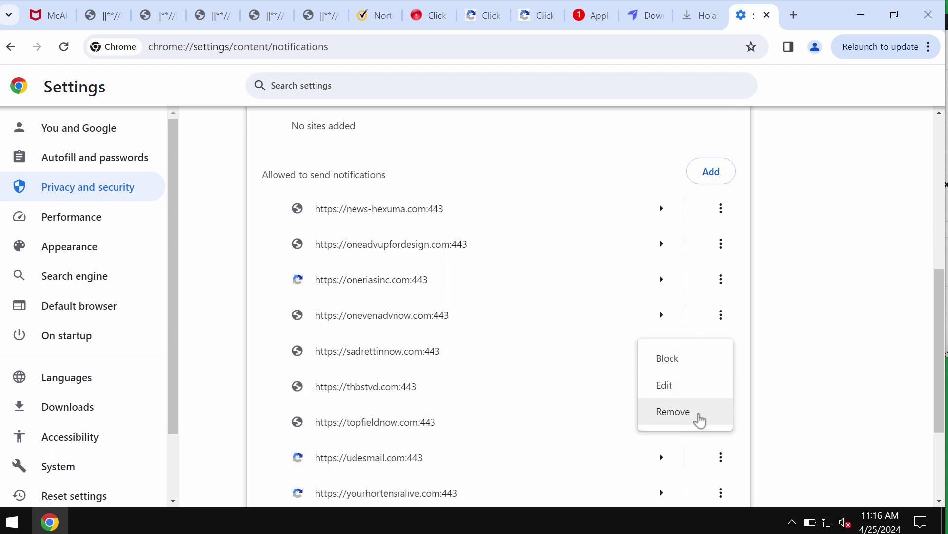
click(699, 413)
Remove onevenadvnow.com, oneriasinc.com and thbstvd.com, then go to combocleaner.com.
click(721, 315)
click(701, 384)
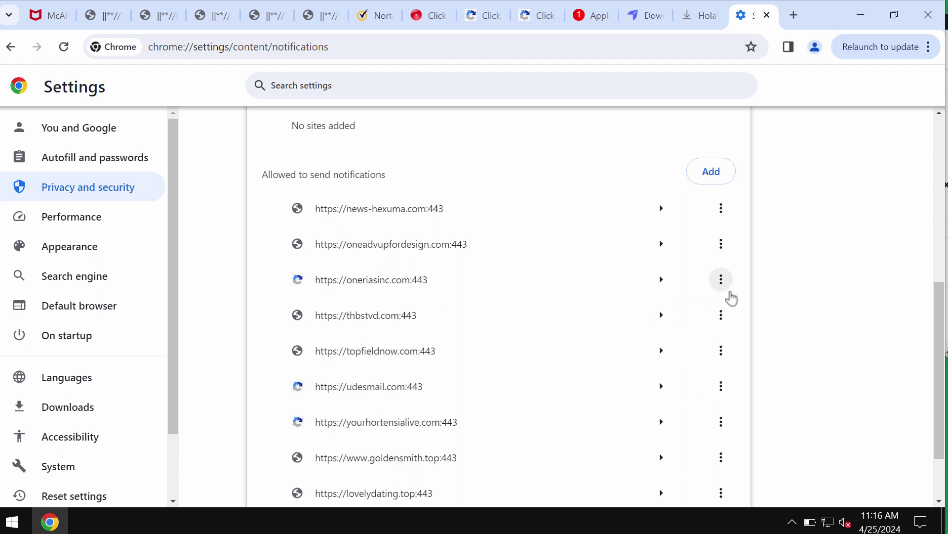
click(720, 279)
click(700, 340)
click(720, 280)
click(700, 340)
click(559, 58)
text(combocleaner.com)
key(Return)
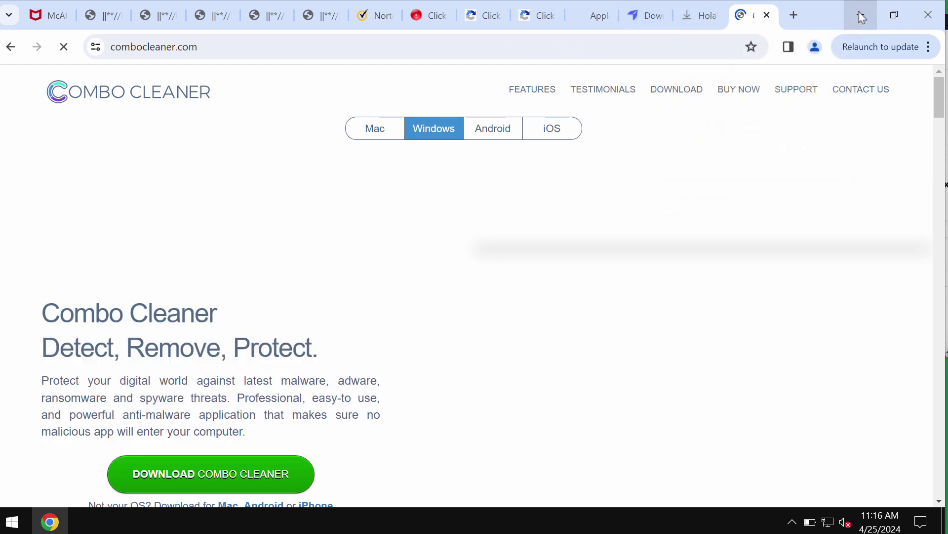
Minimize Chrome and bring up the Combo Cleaner dashboard from the desktop.
click(860, 14)
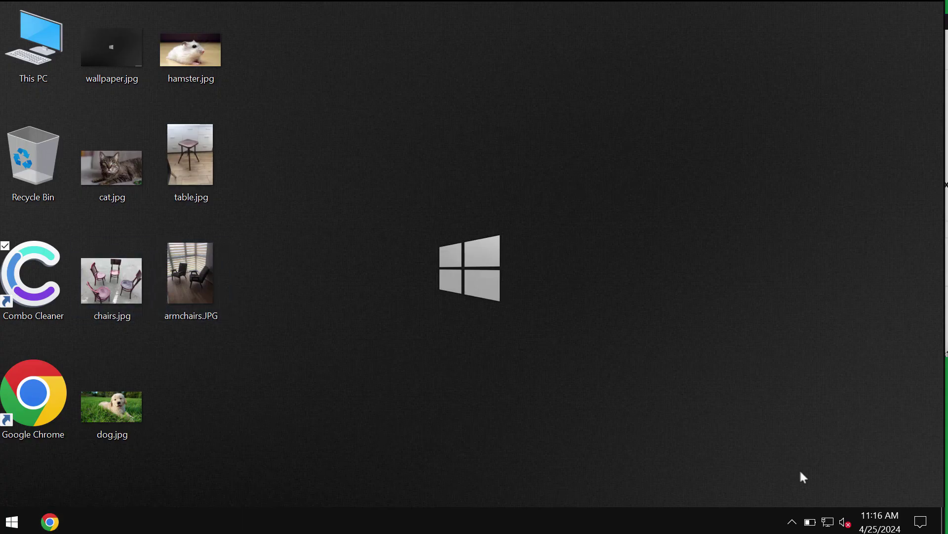
click(808, 492)
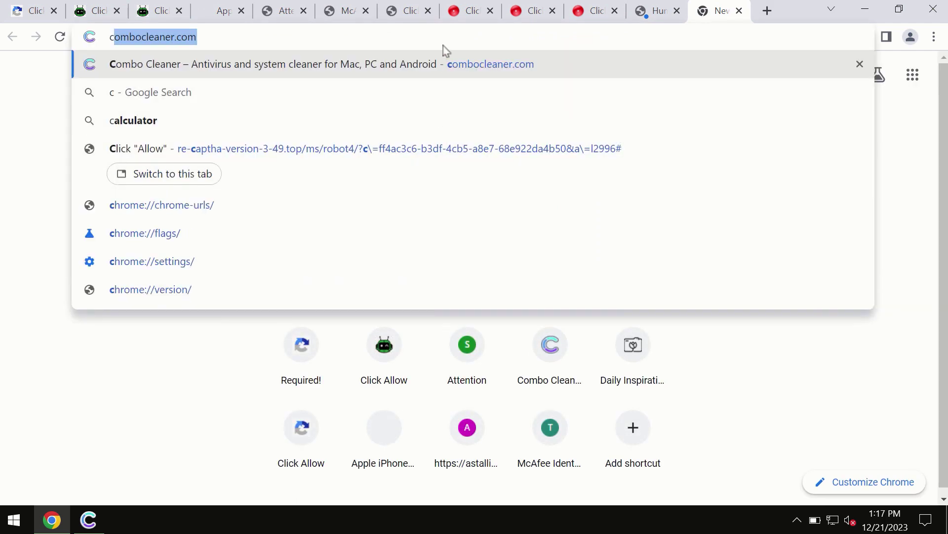
Load combocleaner.com from the address-bar suggestion, then minimize Chrome to reveal Combo Cleaner.
click(447, 63)
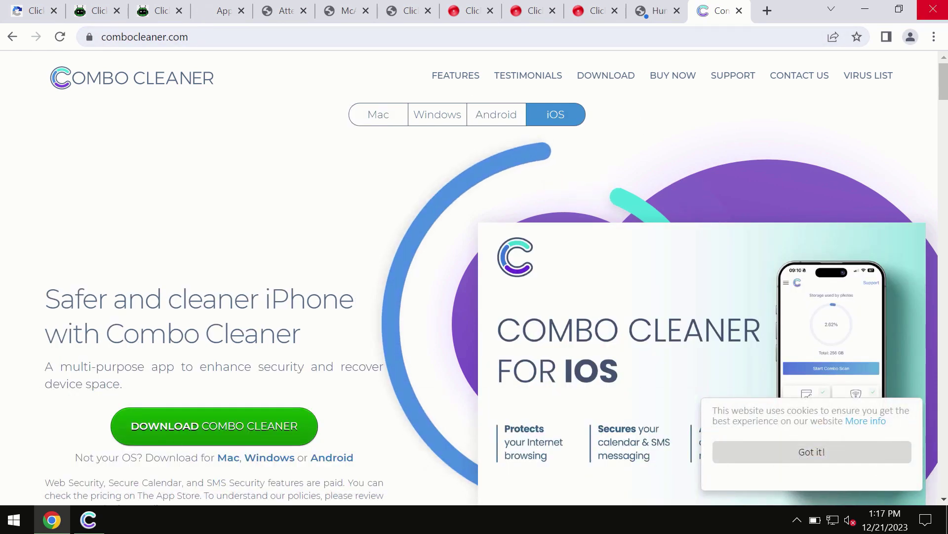
click(865, 9)
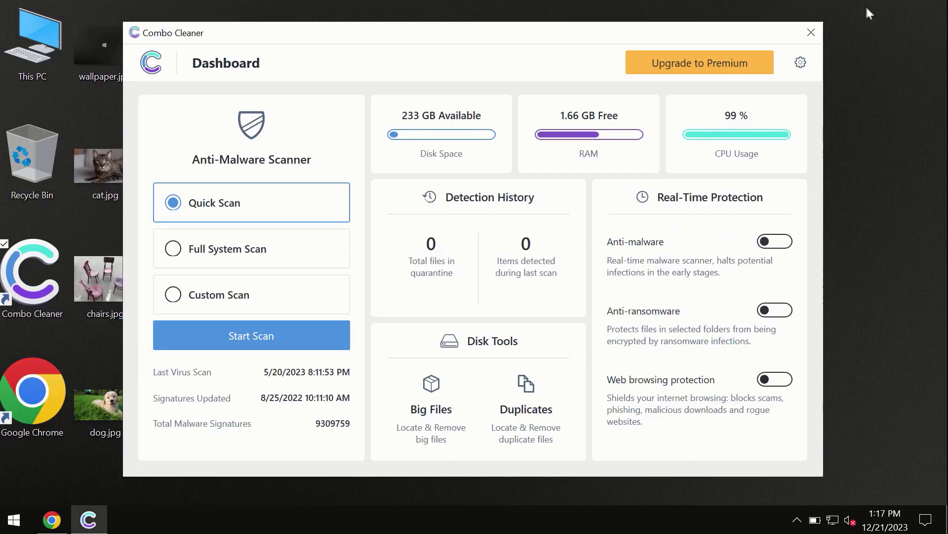
Run a Combo Cleaner Quick Scan, which finds six spam ad items.
click(251, 345)
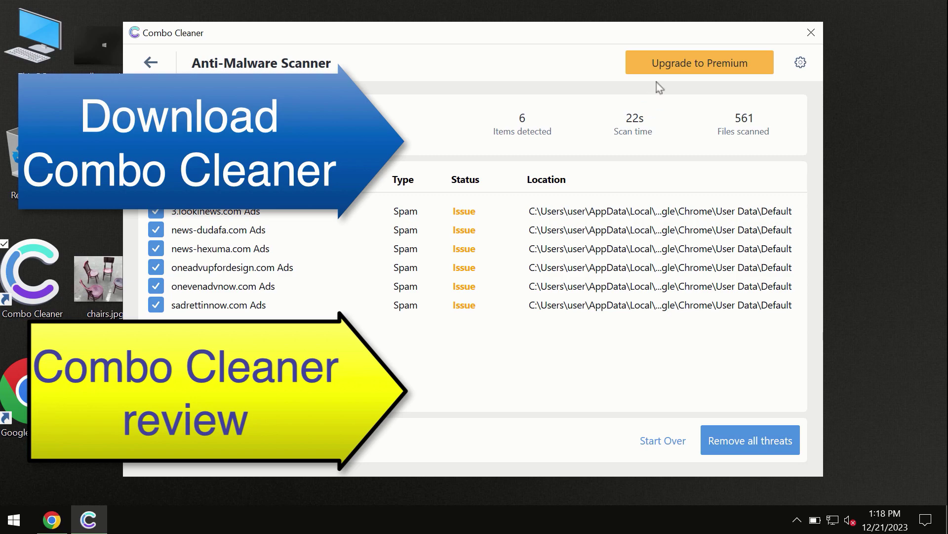
click(679, 72)
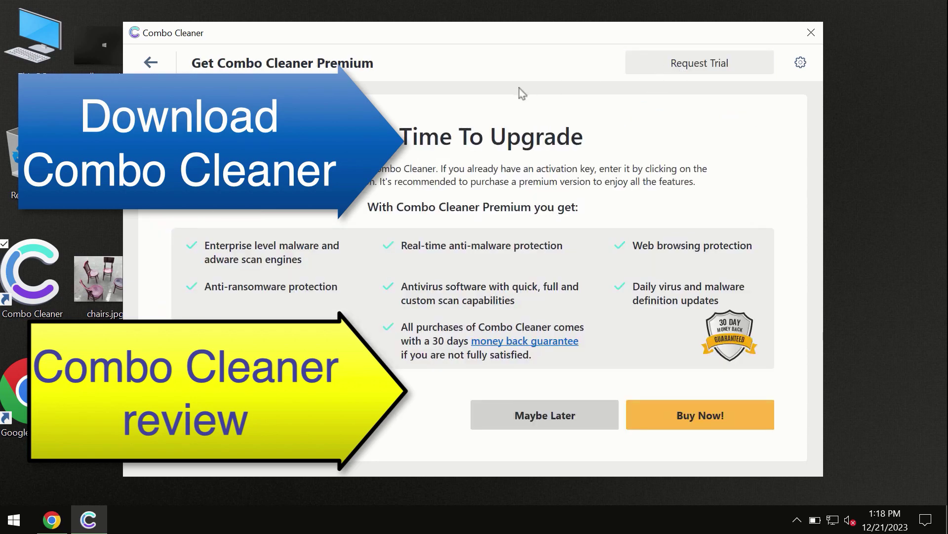
click(156, 65)
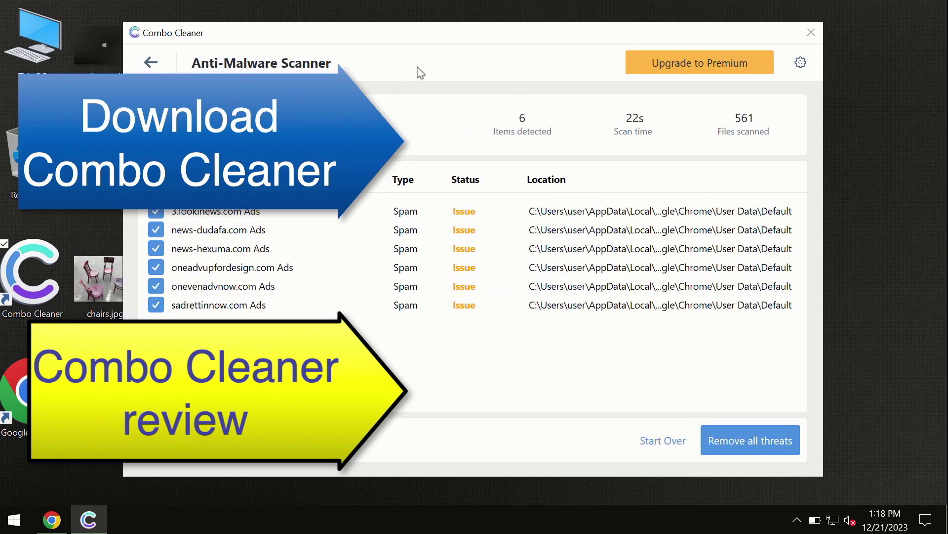